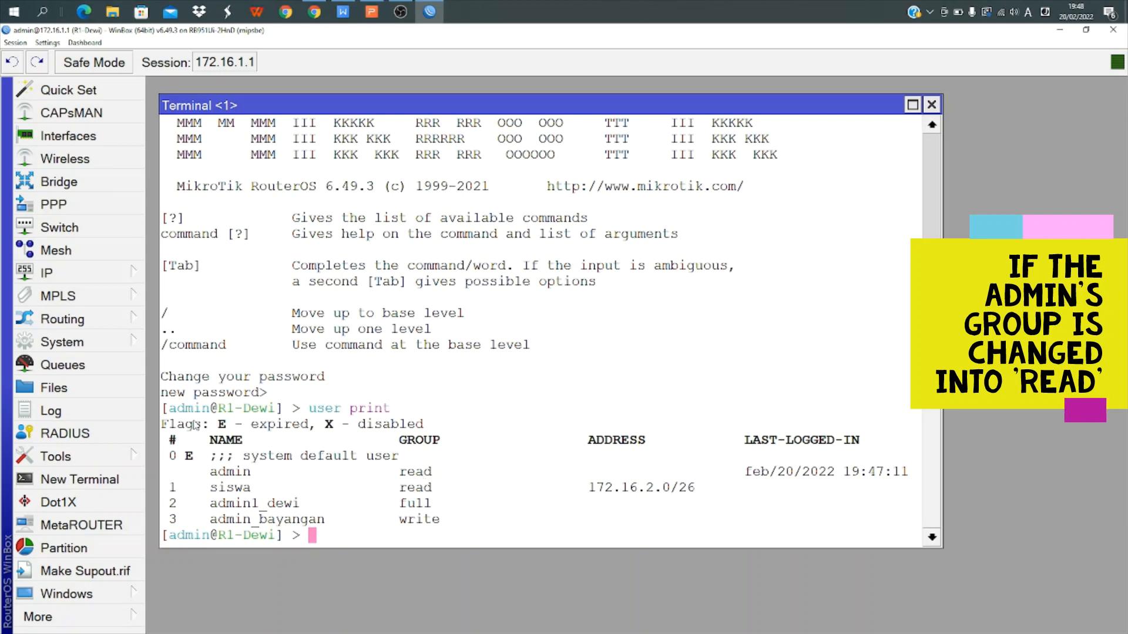
Check the router's configured IP addresses in the IP > Addresses list, then close it
click(111, 270)
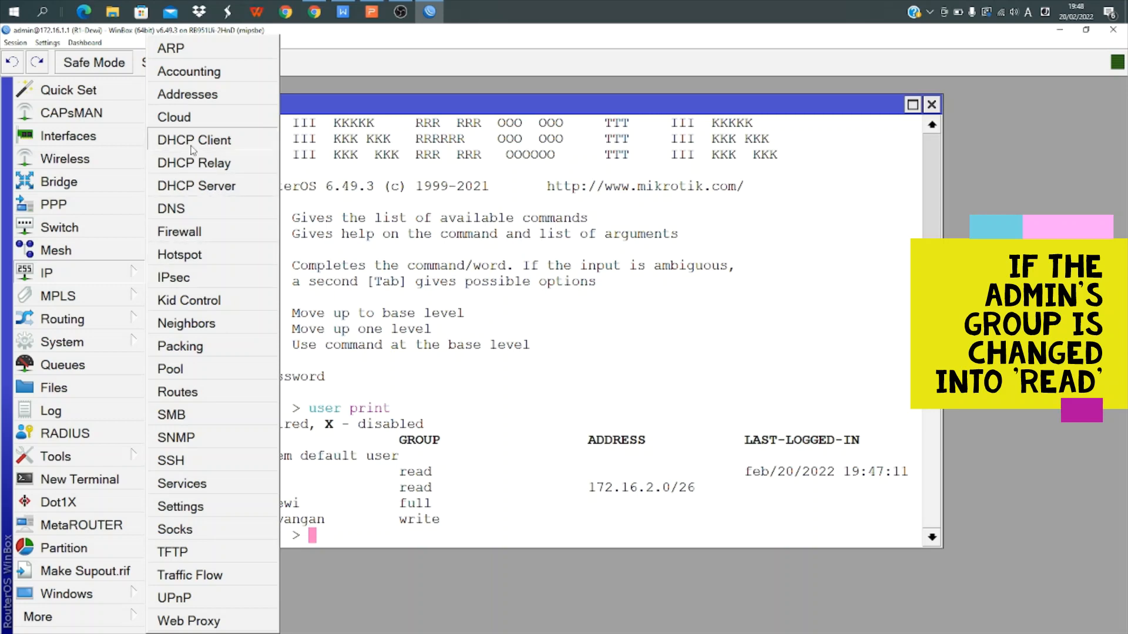
click(201, 103)
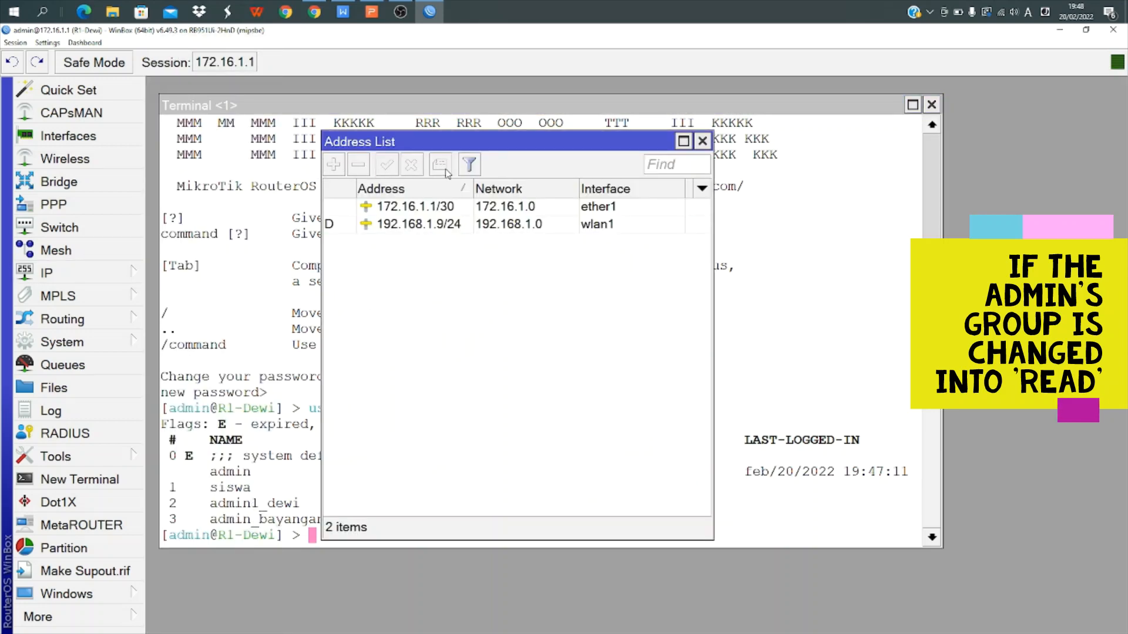
click(703, 141)
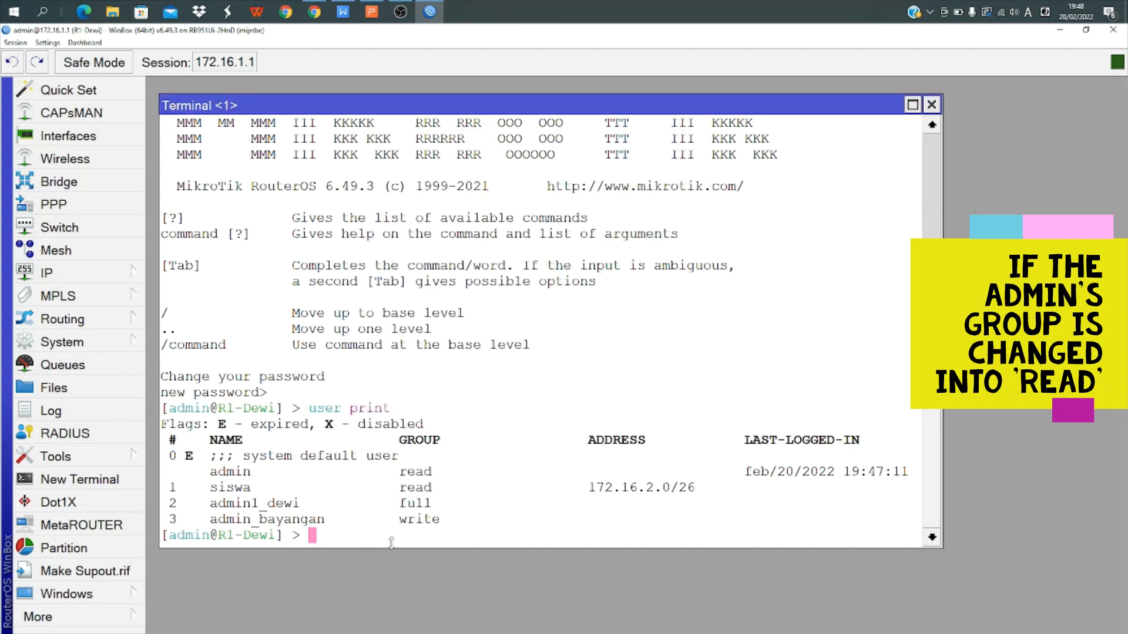
Try adding 172.16.2.1/26 on ether2 from the terminal; it is rejected with 'not enough permissions'
text(ip add)
key(Tab)
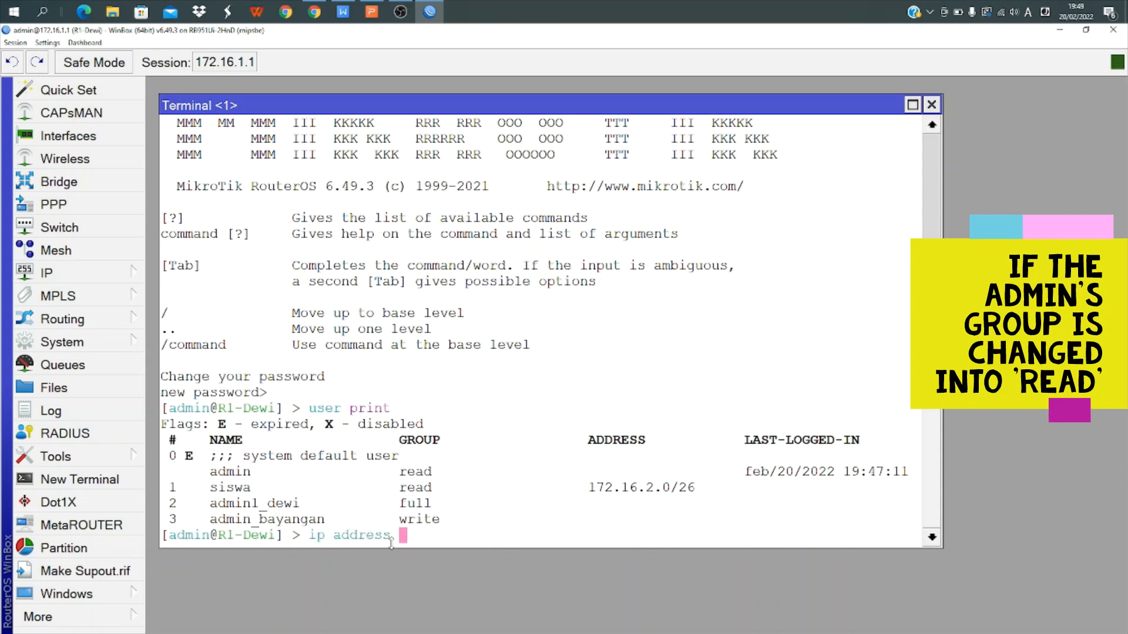
text(add address)
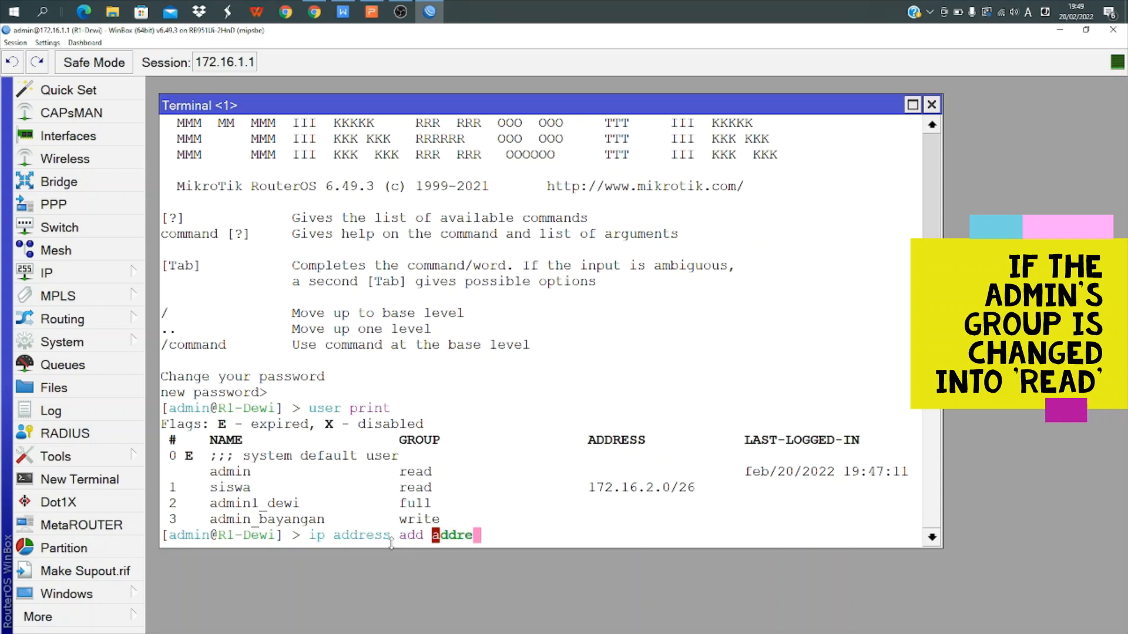
text(=1)
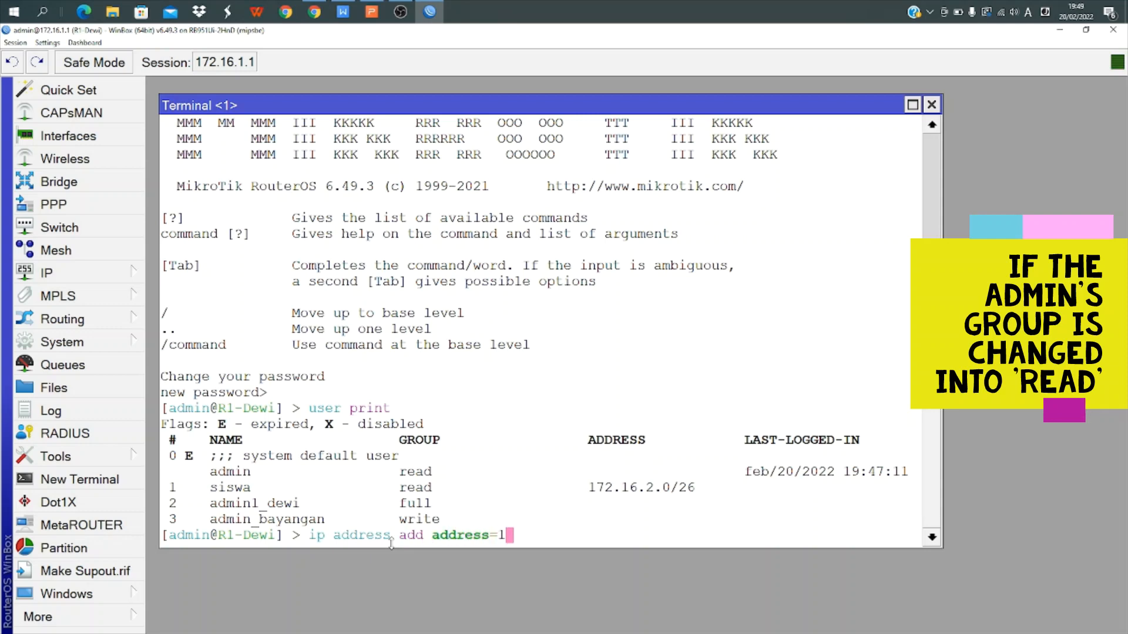
text(72.16.2.1)
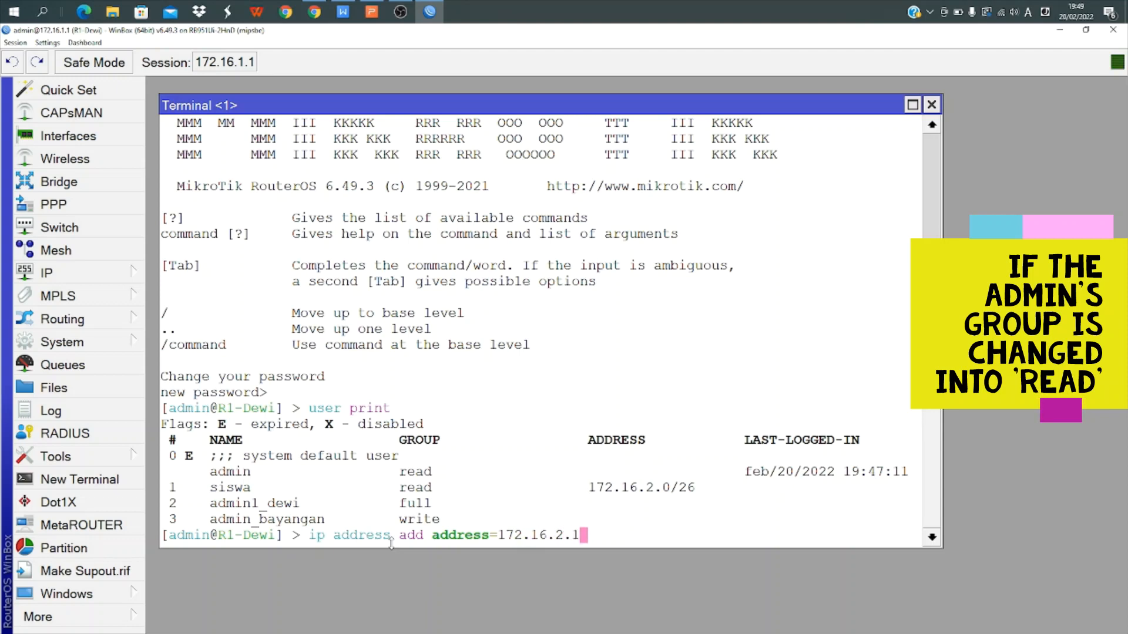
text(/26 ether)
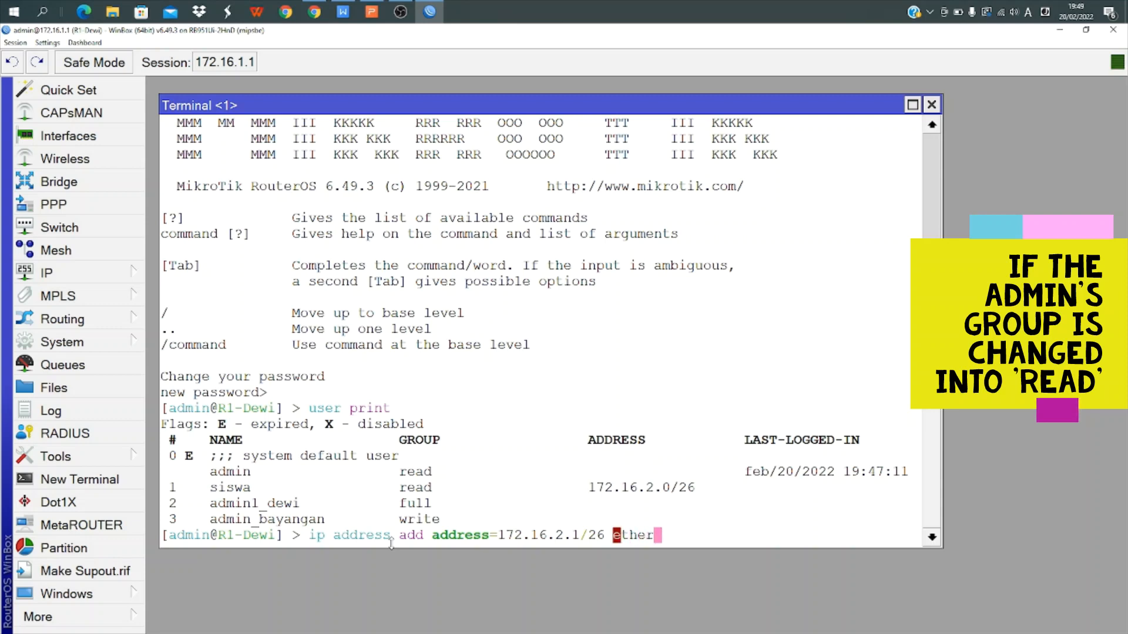
key(BackSpace)
key(BackSpace)
key(BackSpace)
key(BackSpace)
key(BackSpace)
text(interface)
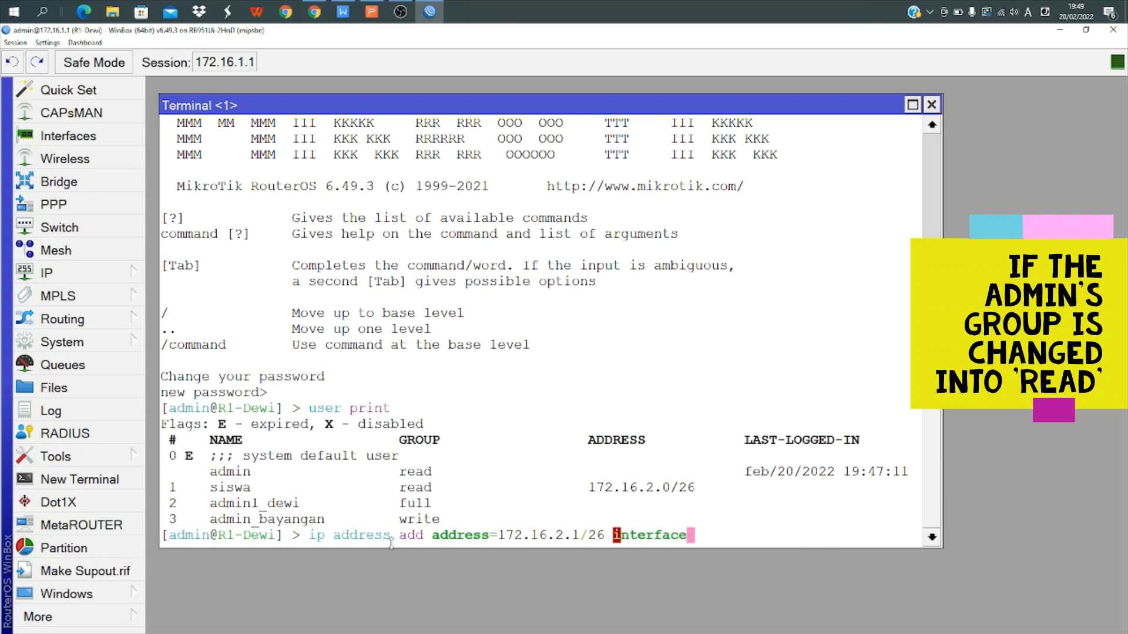
text(=ether)
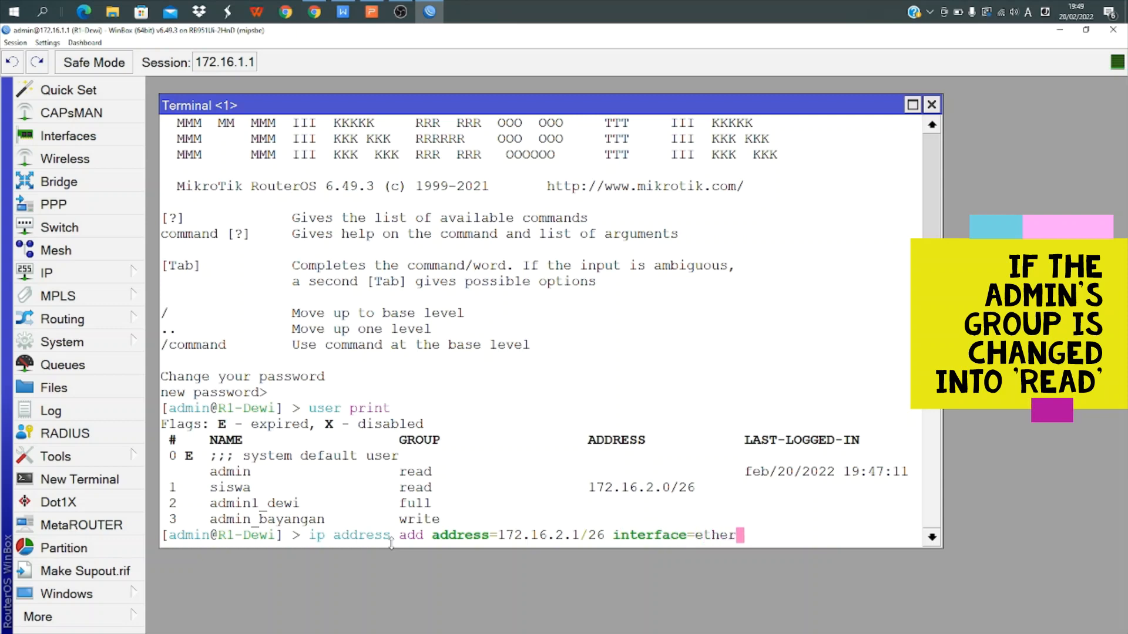
text(2)
key(Return)
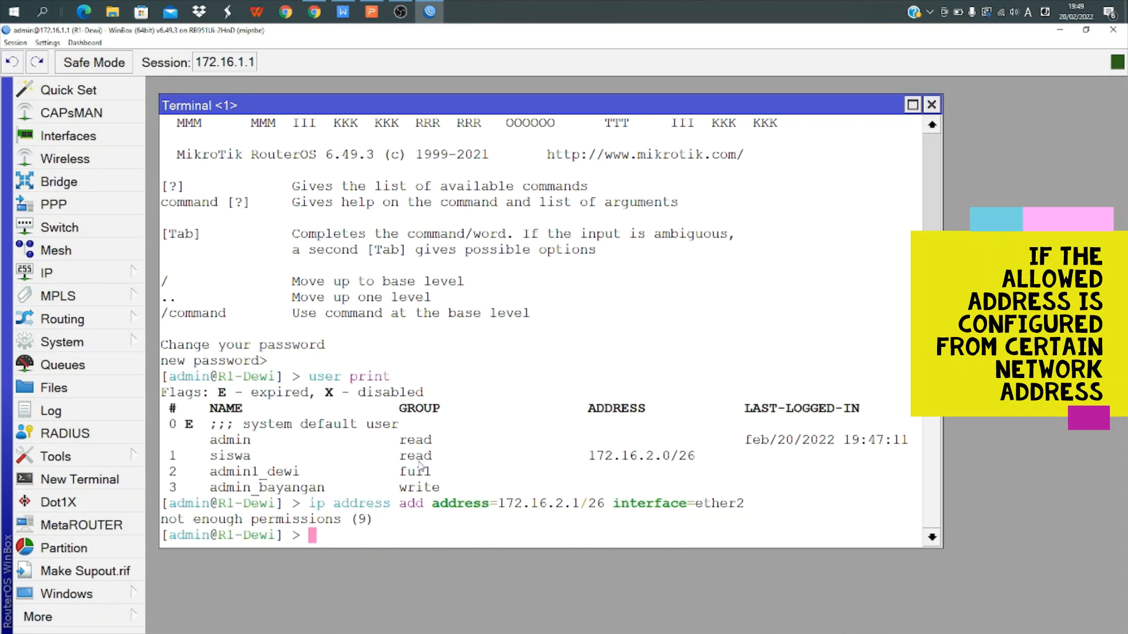
Exit the current WinBox session through the More menu
click(117, 598)
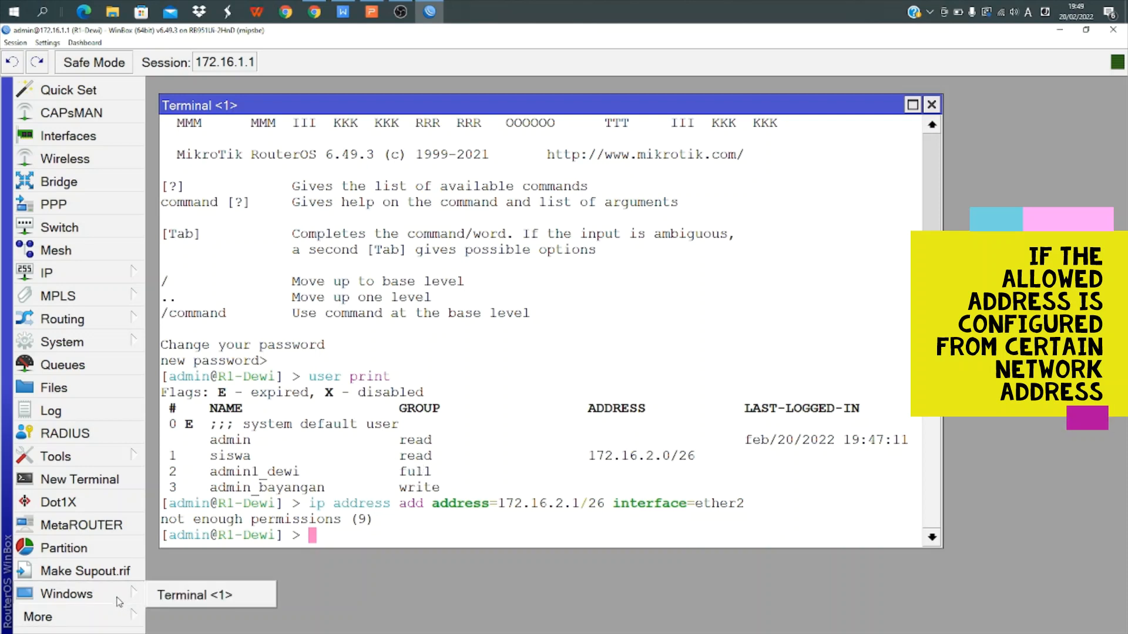
click(117, 617)
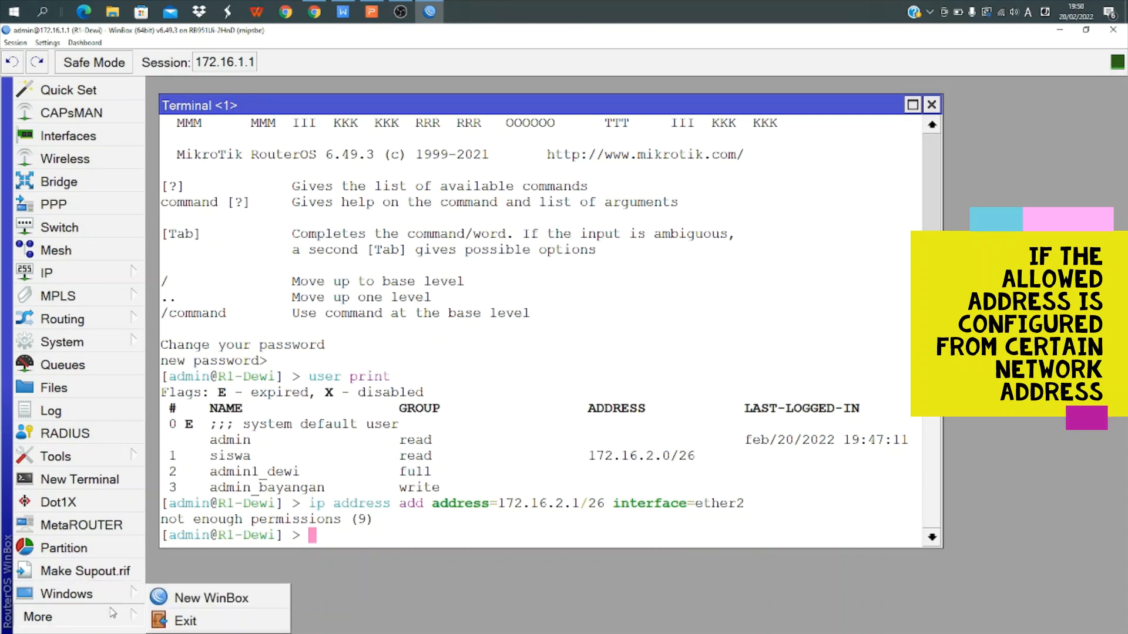
click(203, 632)
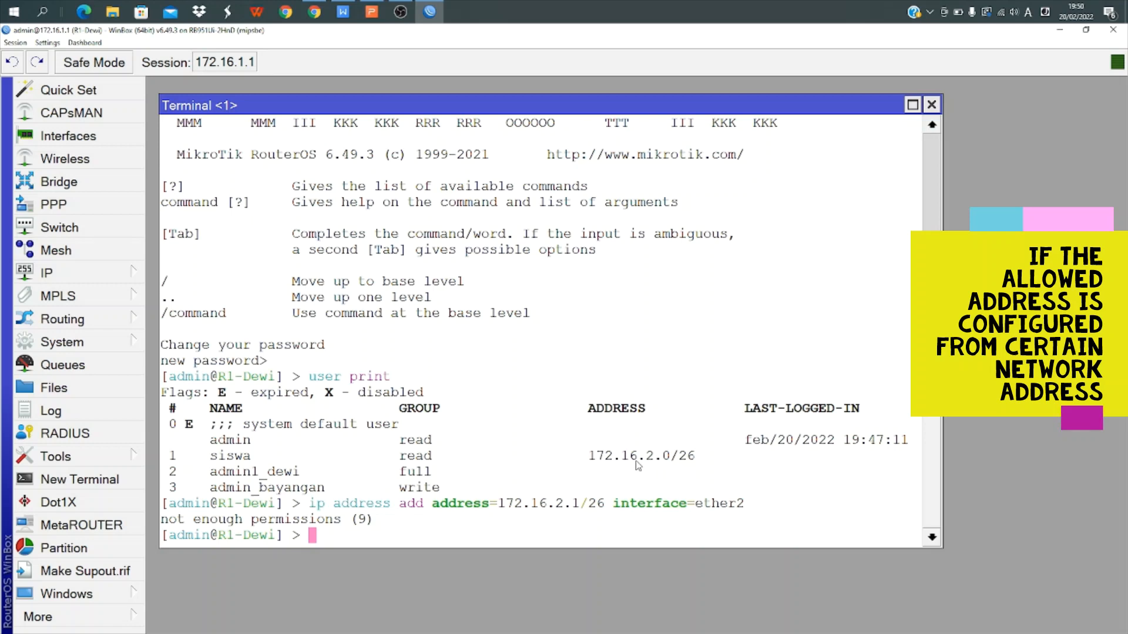
click(122, 612)
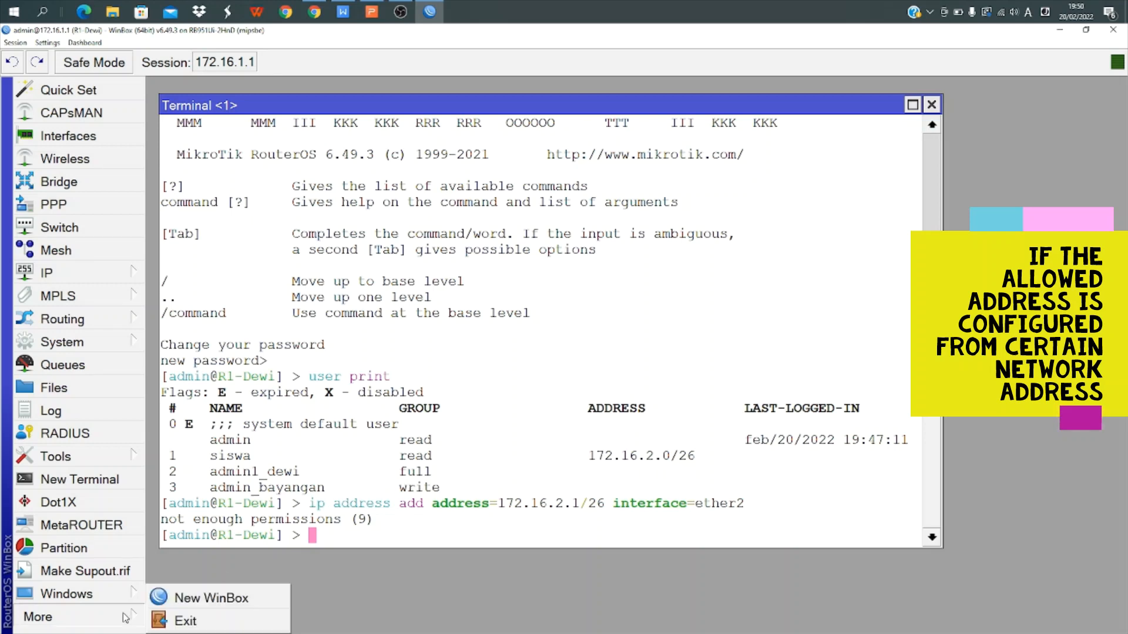
click(181, 621)
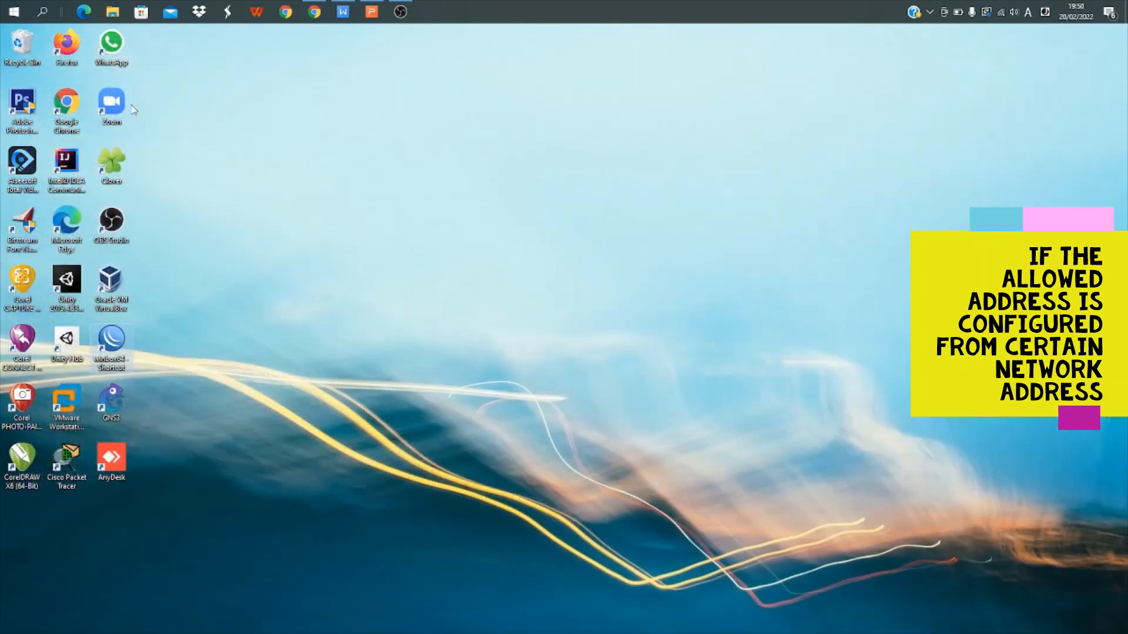
Relaunch WinBox and attempt logging in to 172.16.1.1 as the other read-group user, which fails
double_click(120, 355)
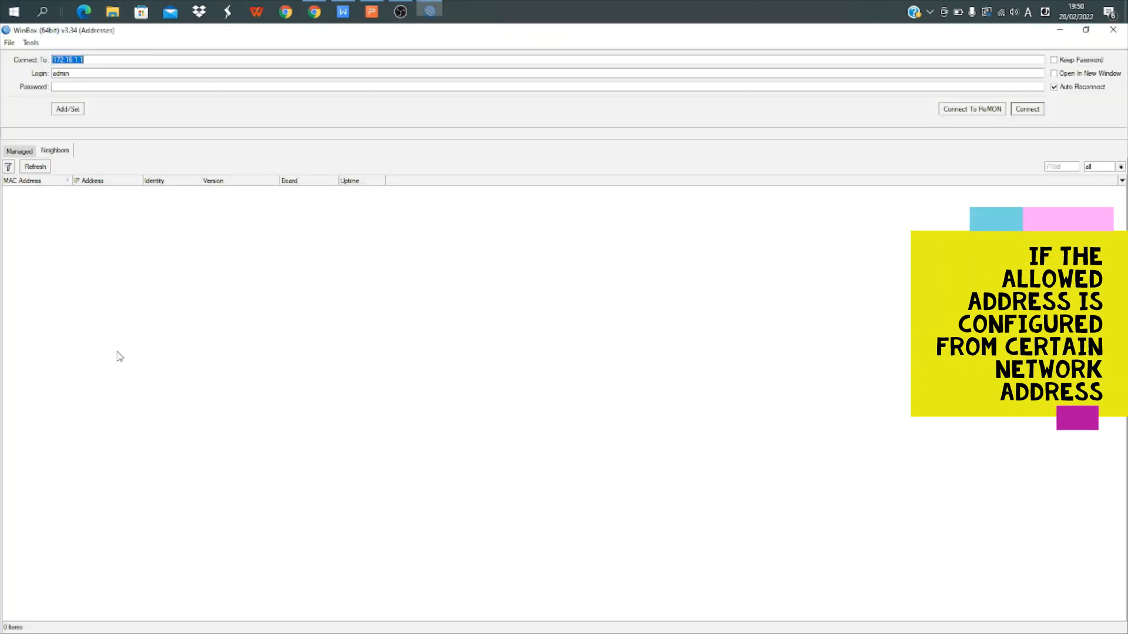
click(78, 86)
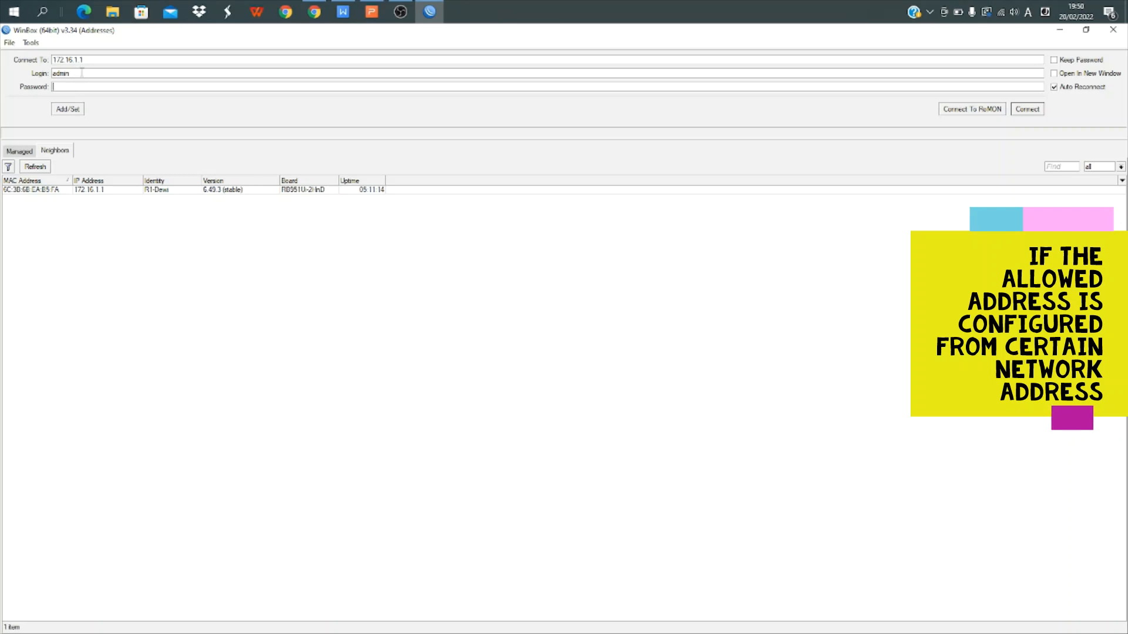
drag(82, 72, 51, 73)
text(siswa)
click(1037, 111)
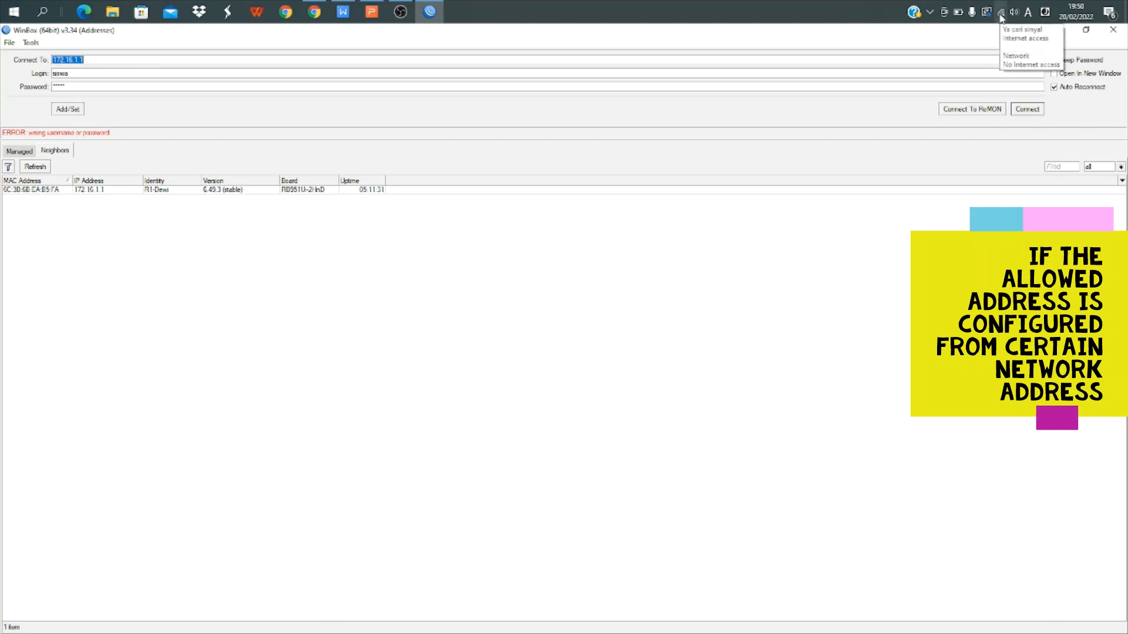
click(44, 13)
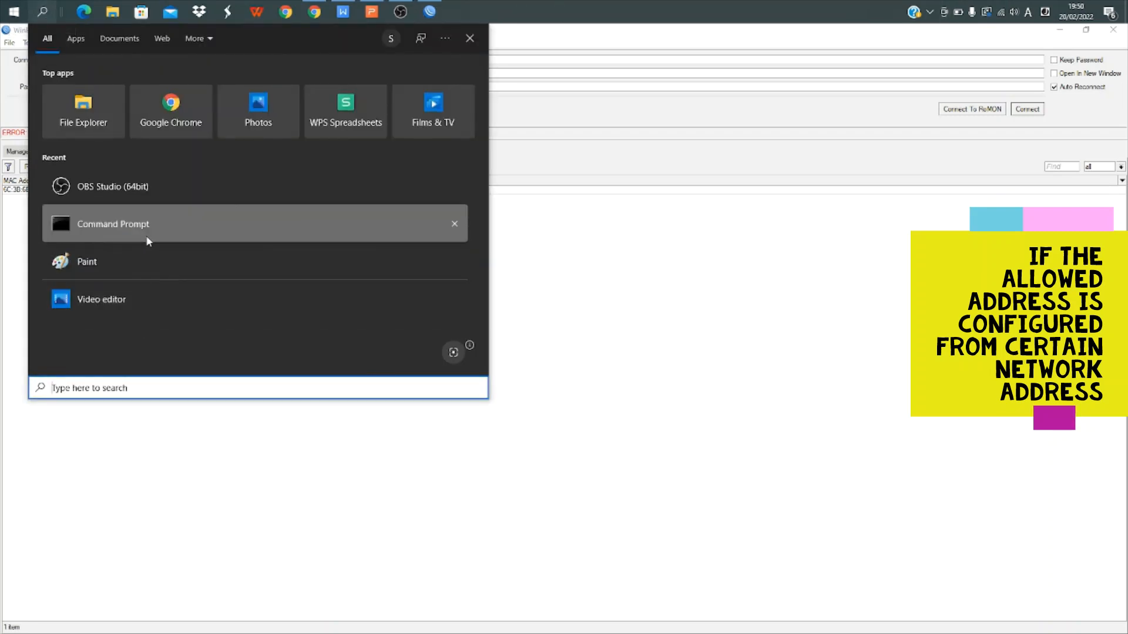
Run ipconfig in Command Prompt to review Ethernet at 172.16.1.2, mask 255.255.255.252, then close it
click(148, 238)
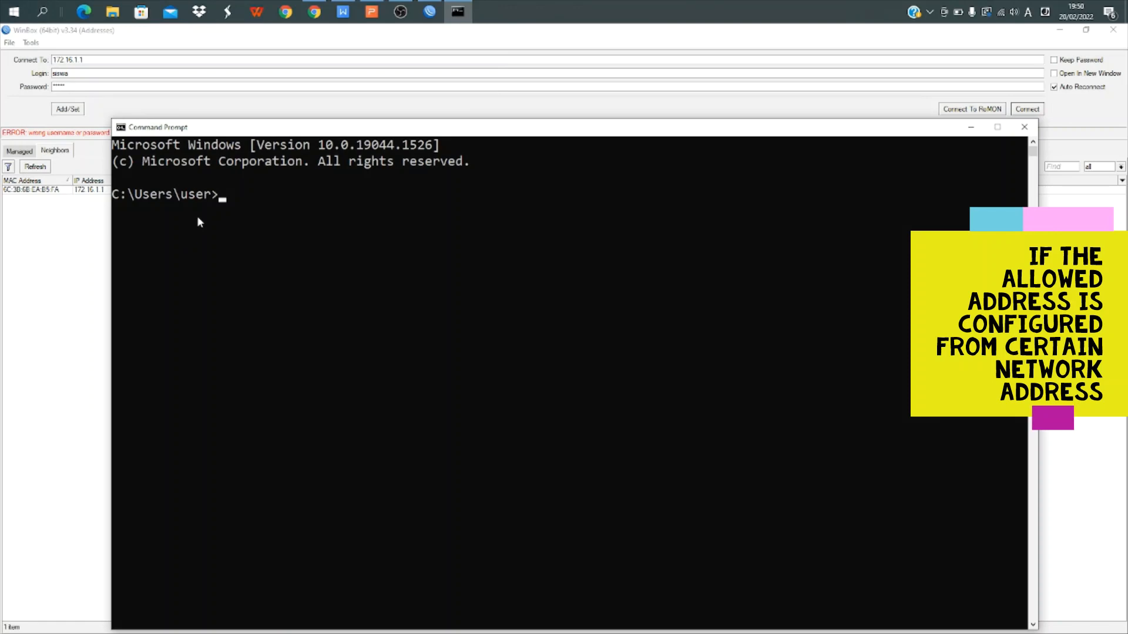
text(ipconfig)
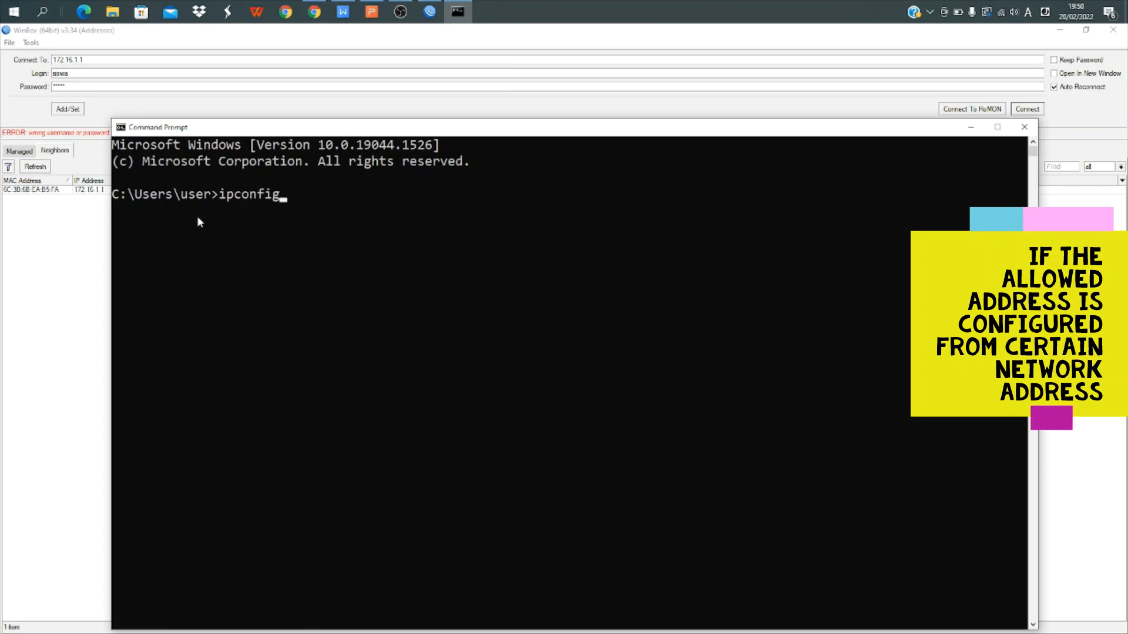
key(Return)
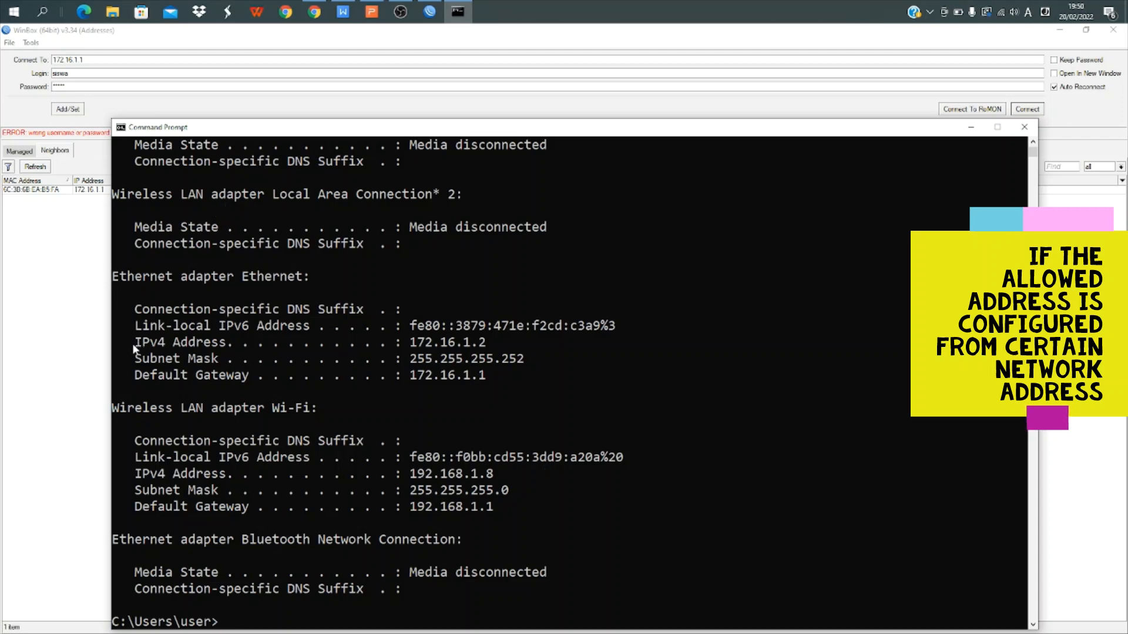
click(116, 277)
drag(116, 280, 500, 385)
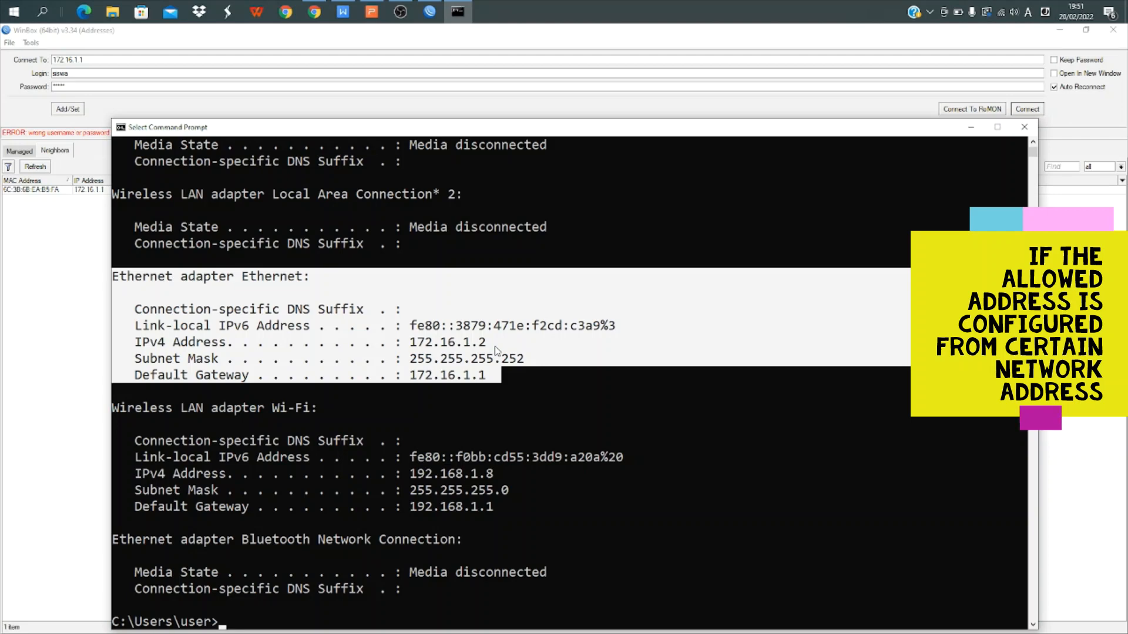
click(1022, 128)
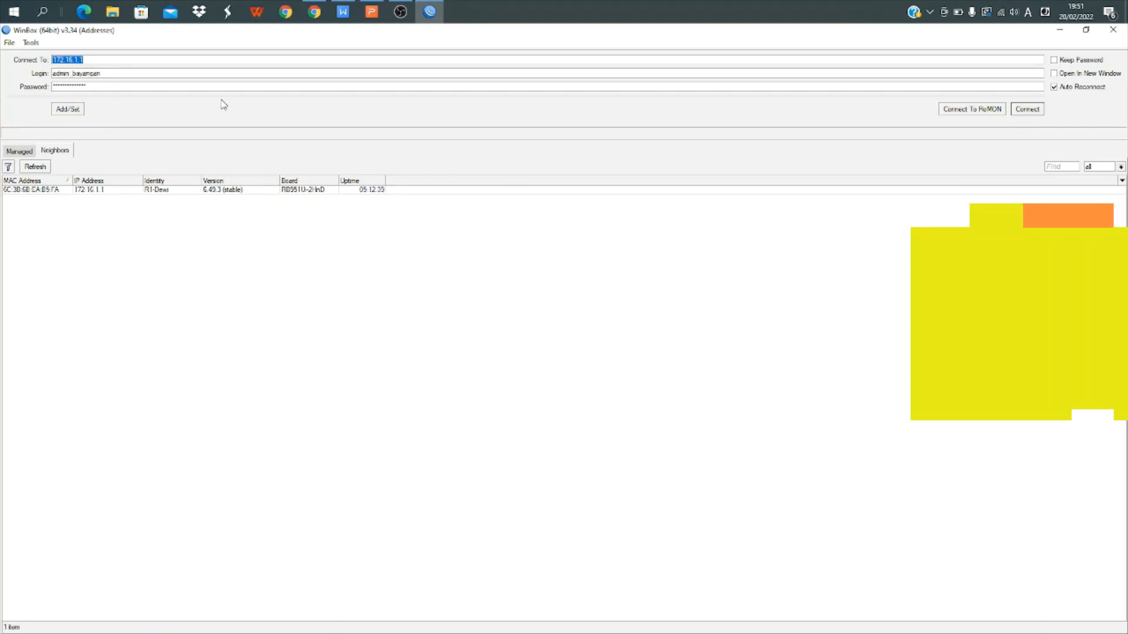
Connect to neighbor router 172.16.1.1 using the write-group user's login
click(110, 73)
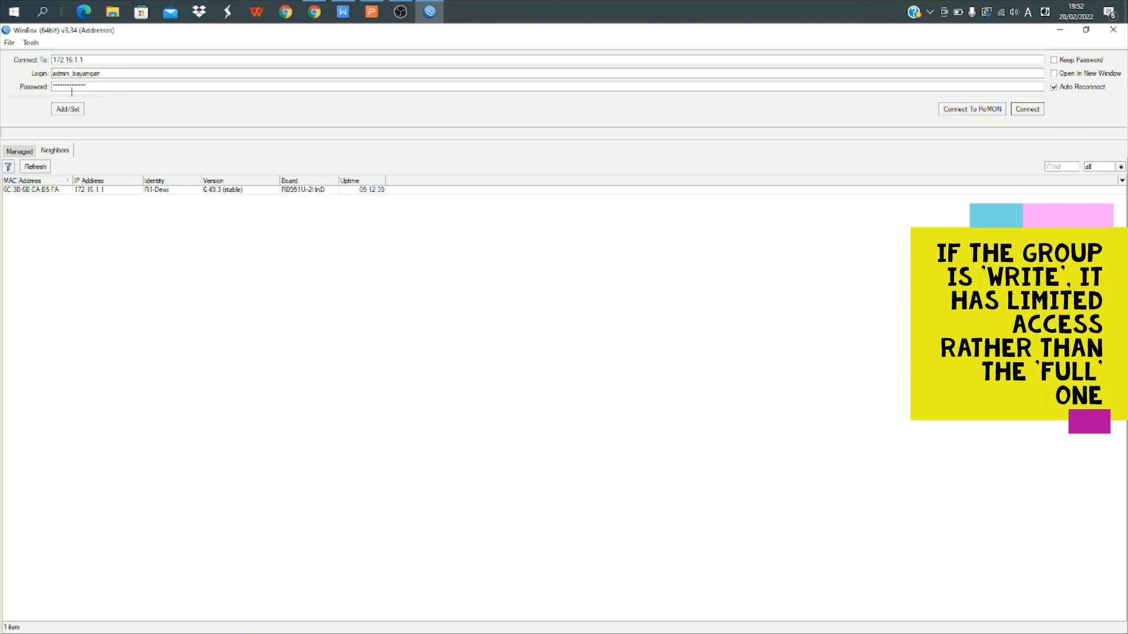
click(86, 190)
click(1037, 112)
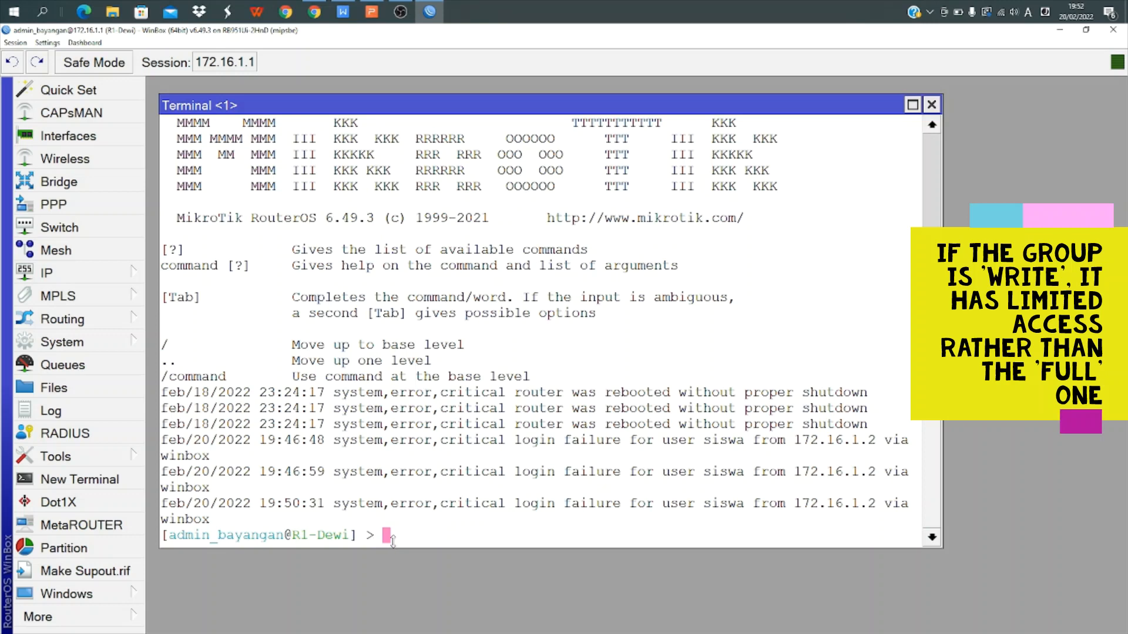
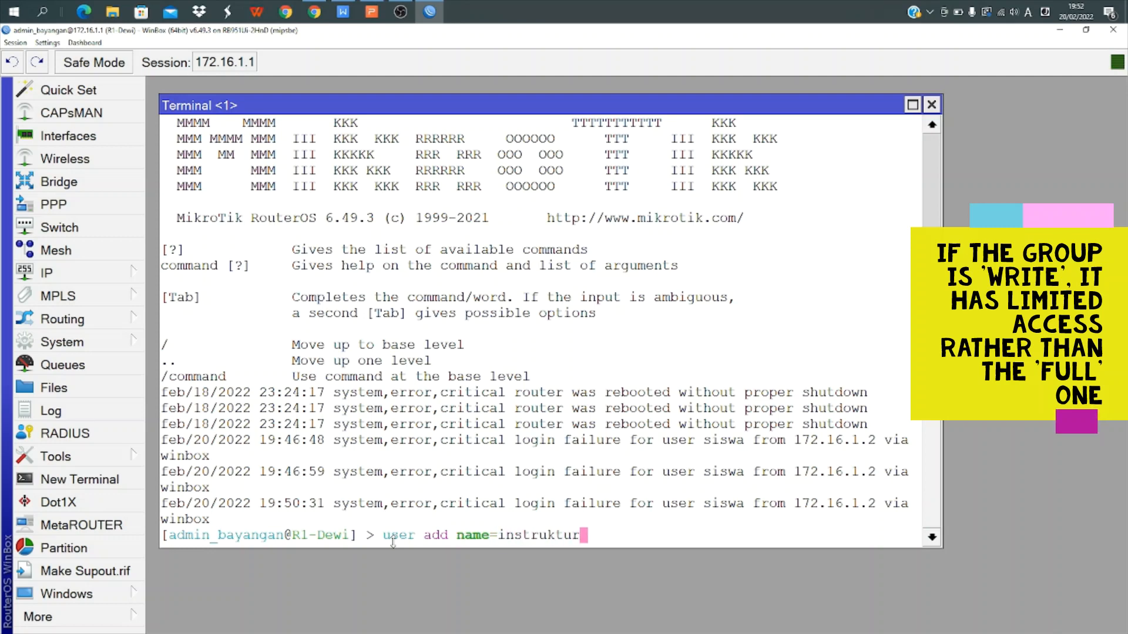
Try adding user 'instruktur' in group write with a password; it's refused with 'not enough permissions (9)'
key(BackSpace)
key(BackSpace)
key(BackSpace)
key(BackSpace)
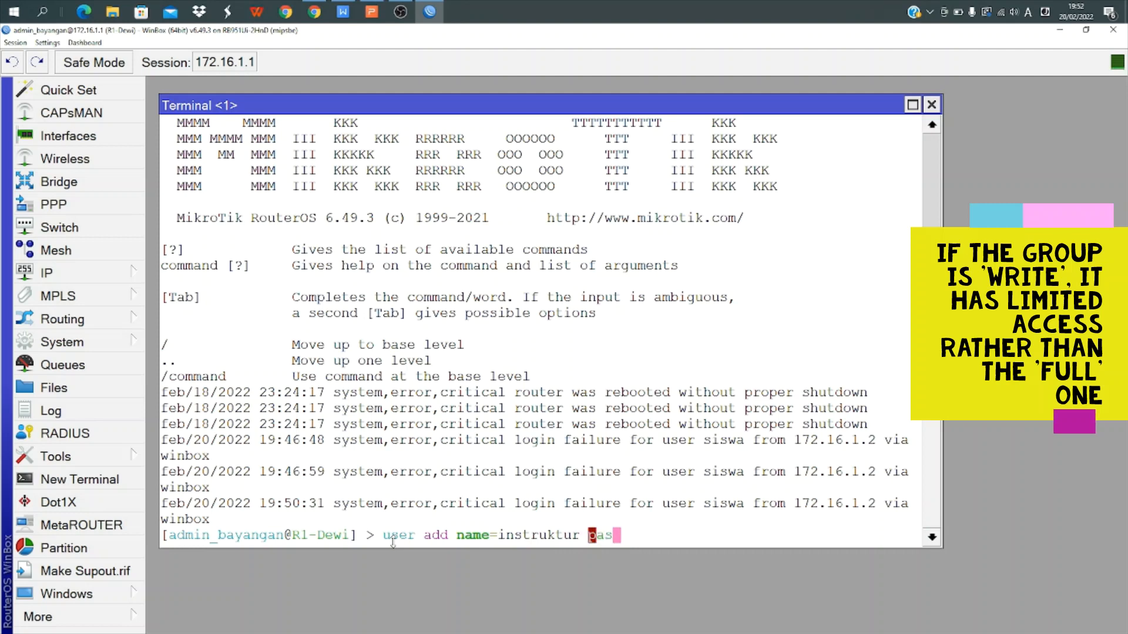
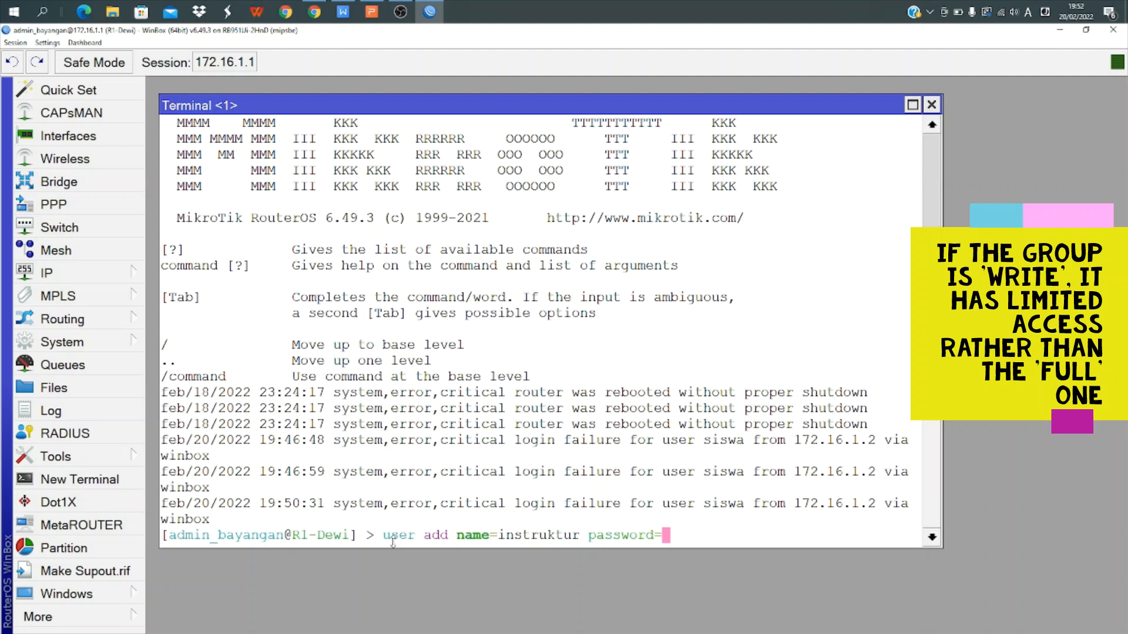
key(BackSpace)
key(BackSpace)
key(BackSpace)
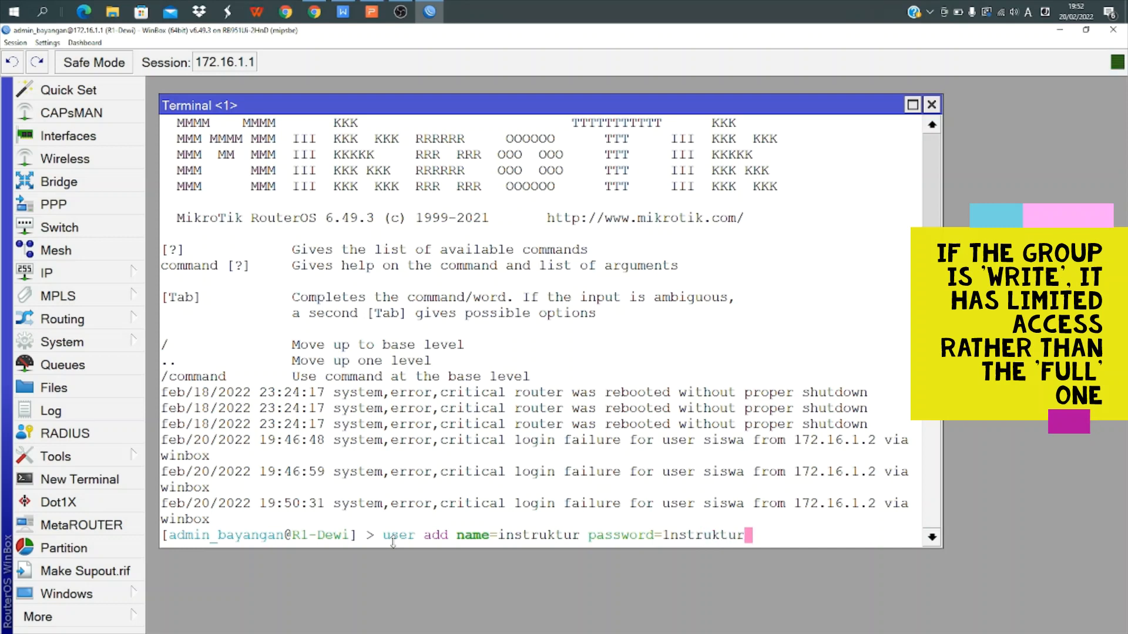
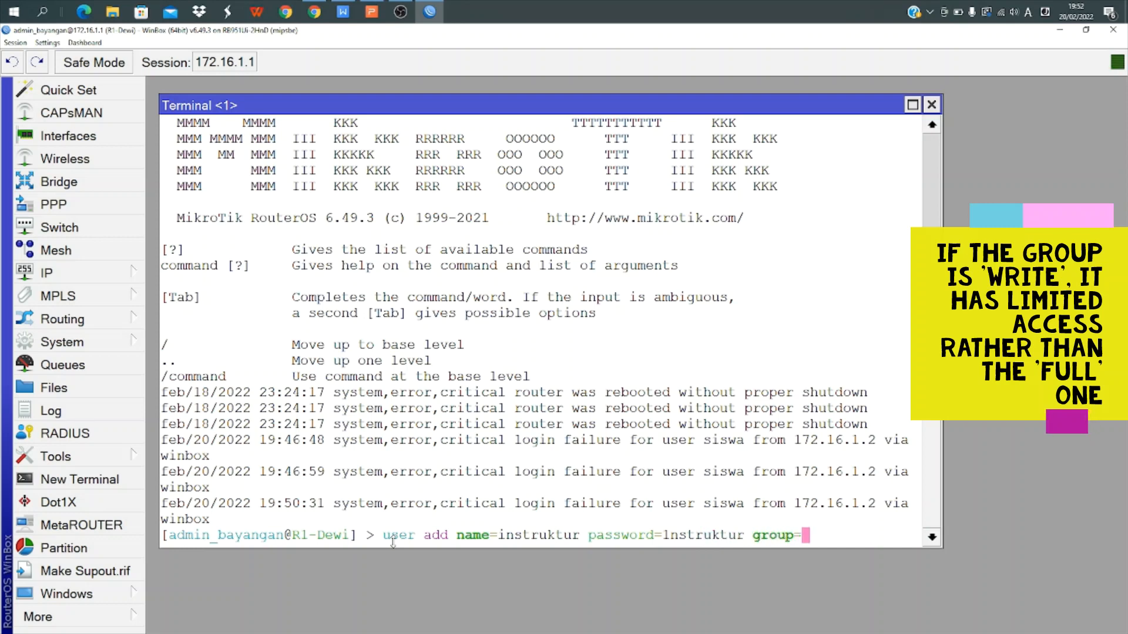
key(Return)
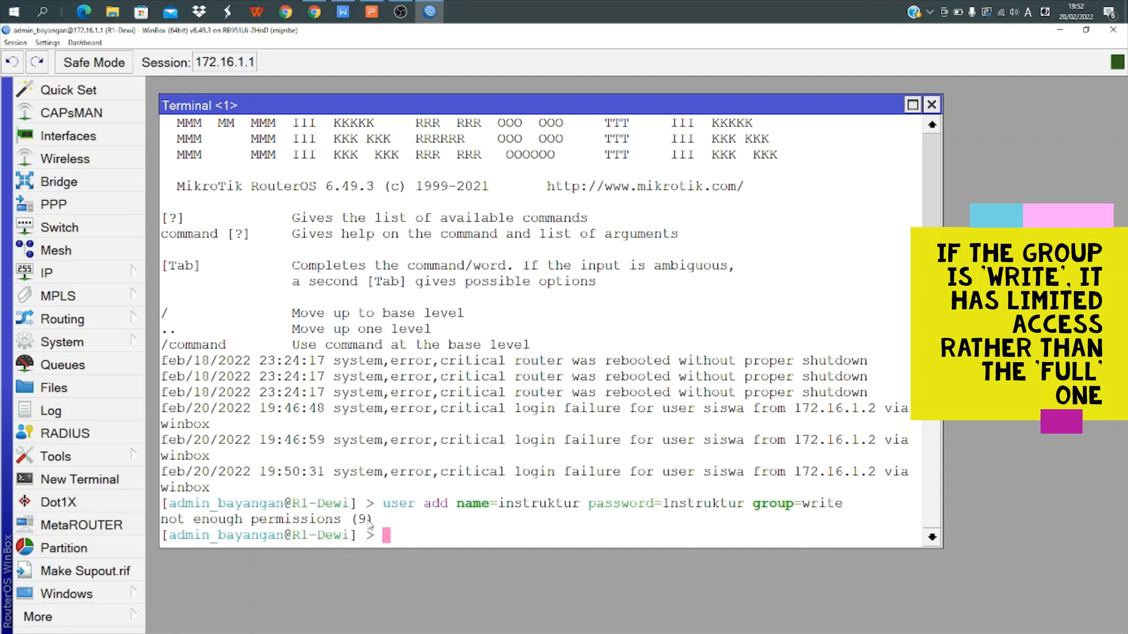
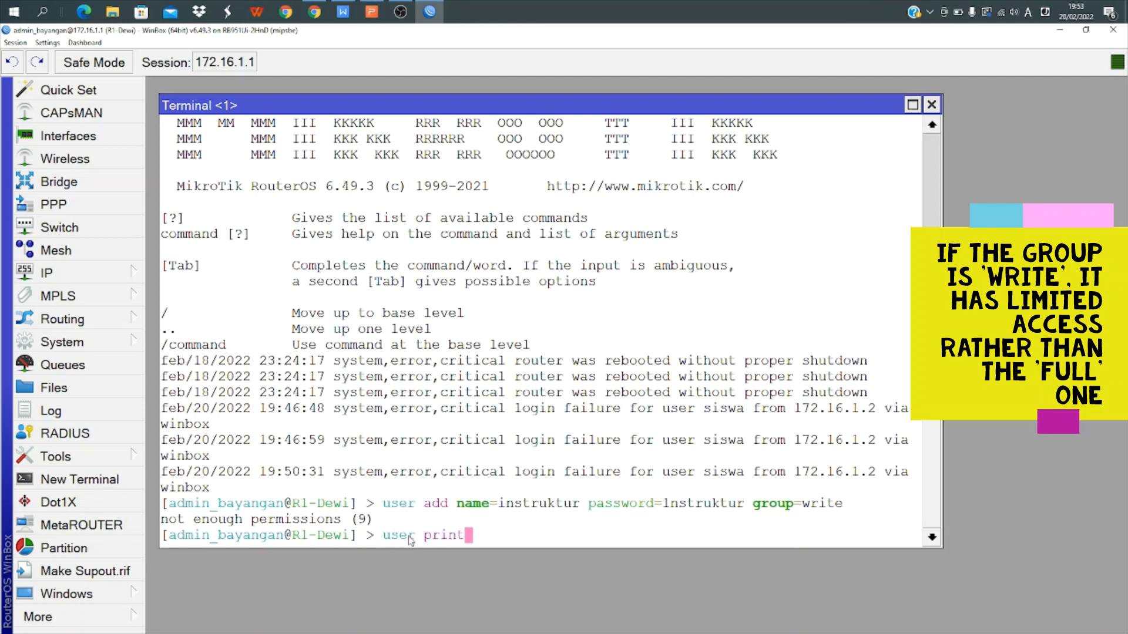
List the users, add 172.16.2.1/24 on ether2, and print the address list showing it as entry 2
key(Return)
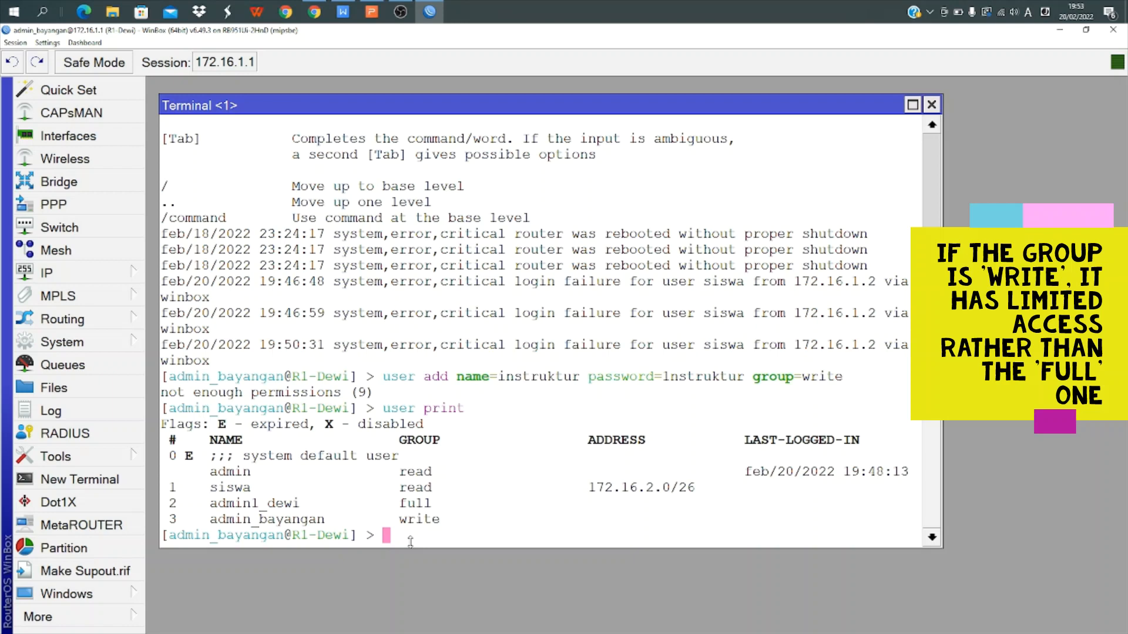
text(ip address add )
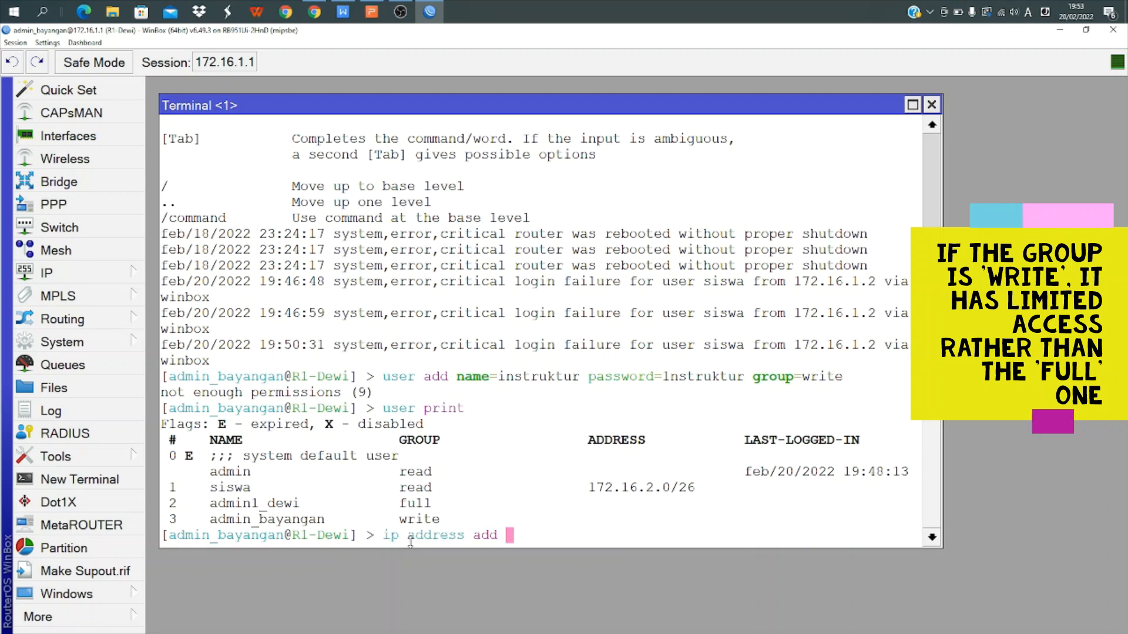
text(address=)
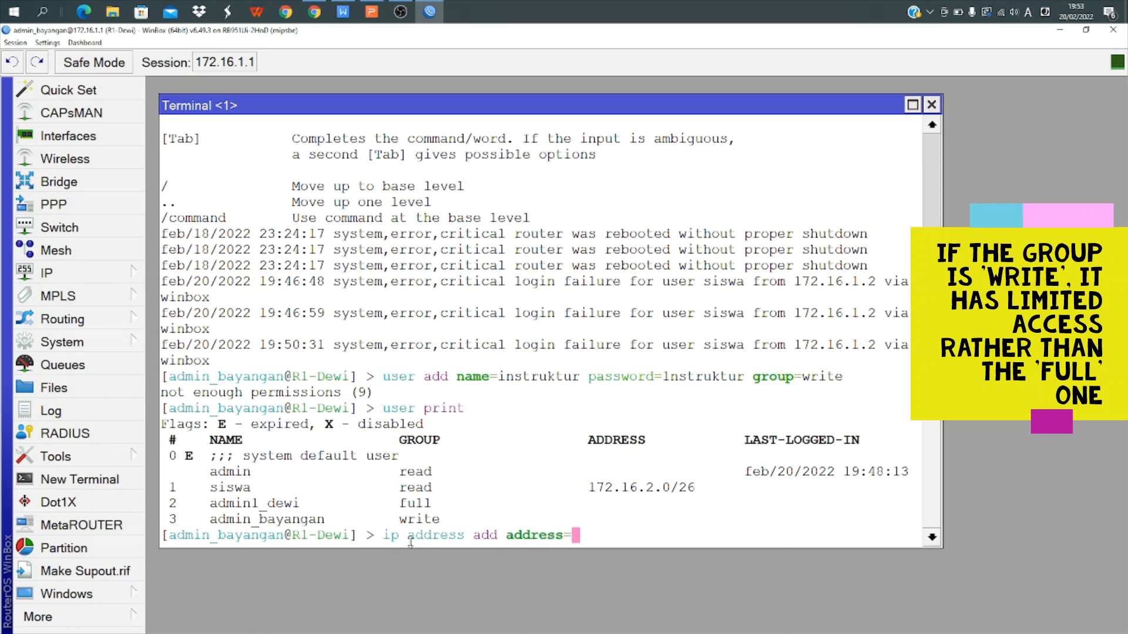
text(172.16)
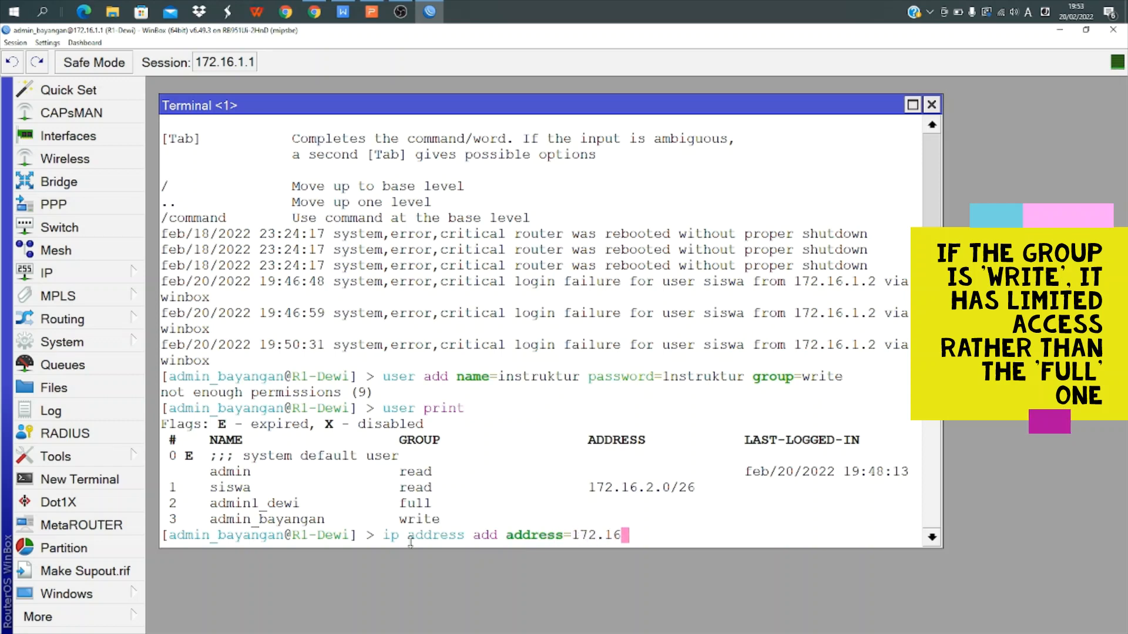
text(.2.1/24 )
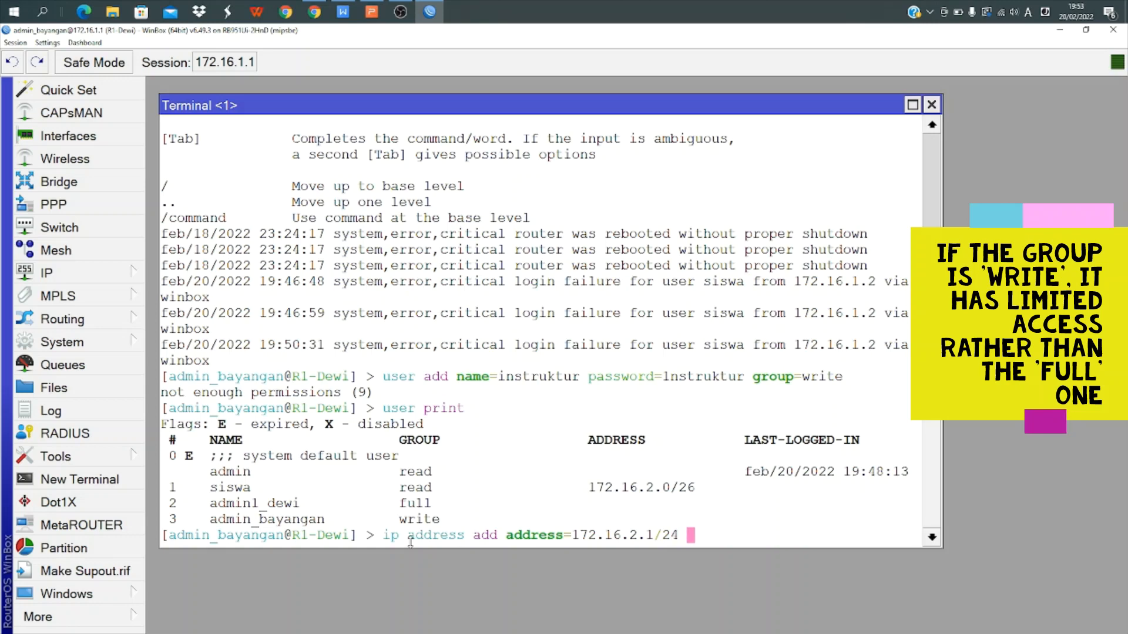
text(interface=)
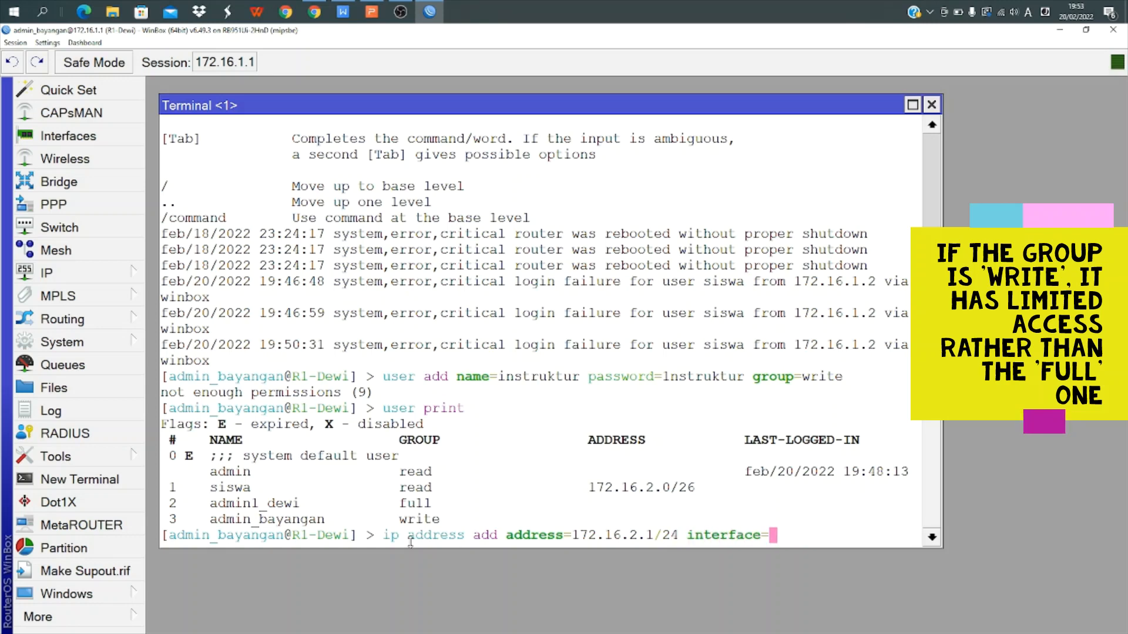
text(ether2)
key(Return)
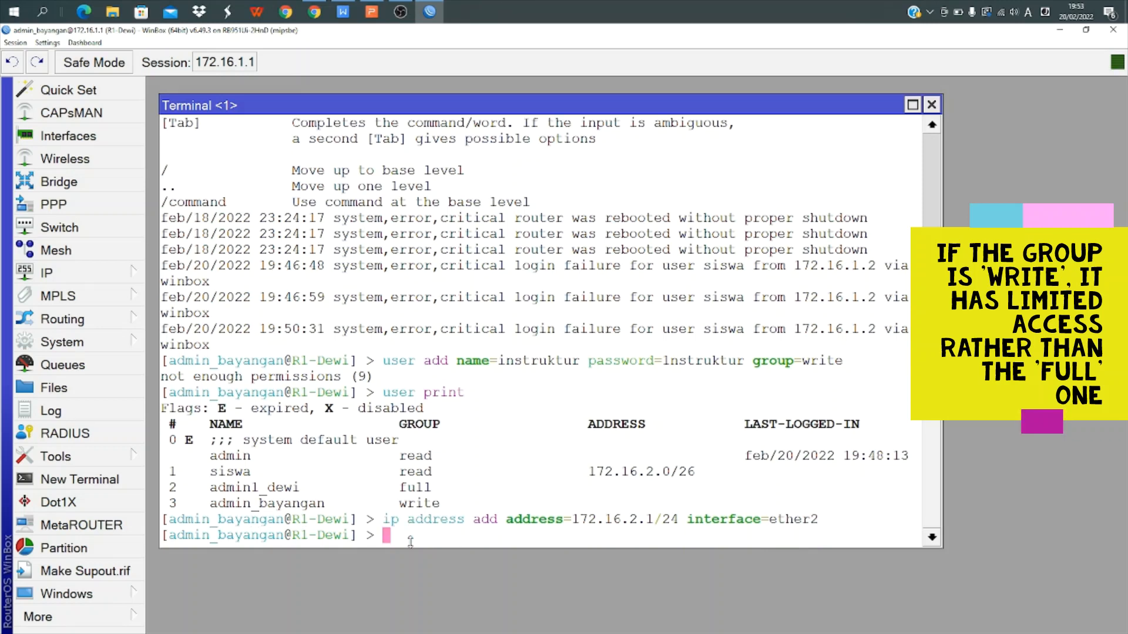
text(ip address print)
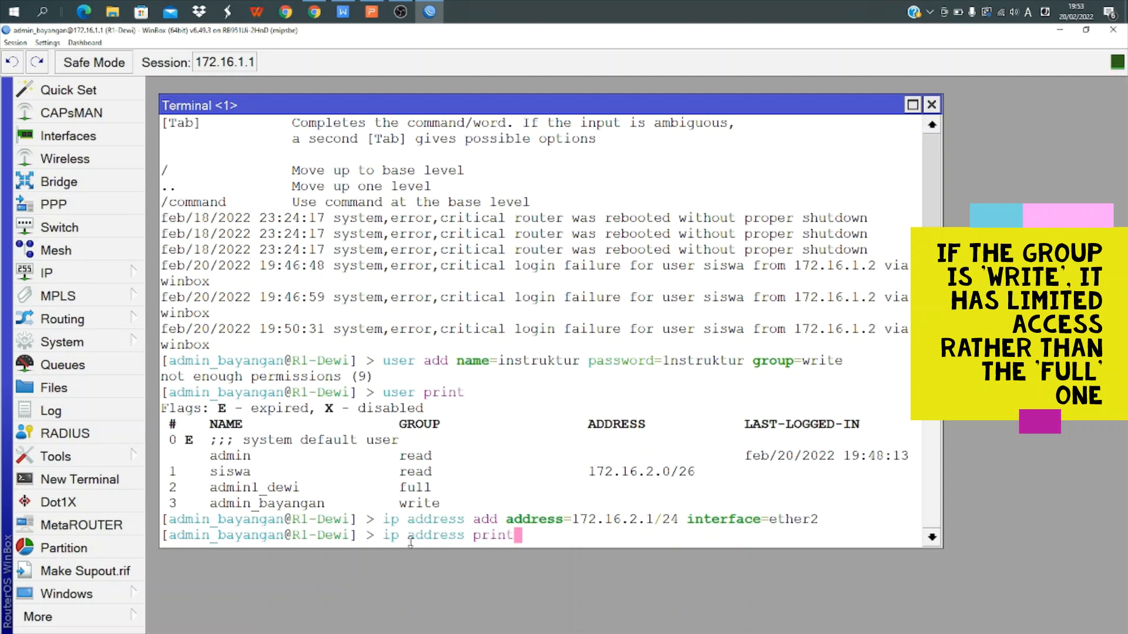
key(Return)
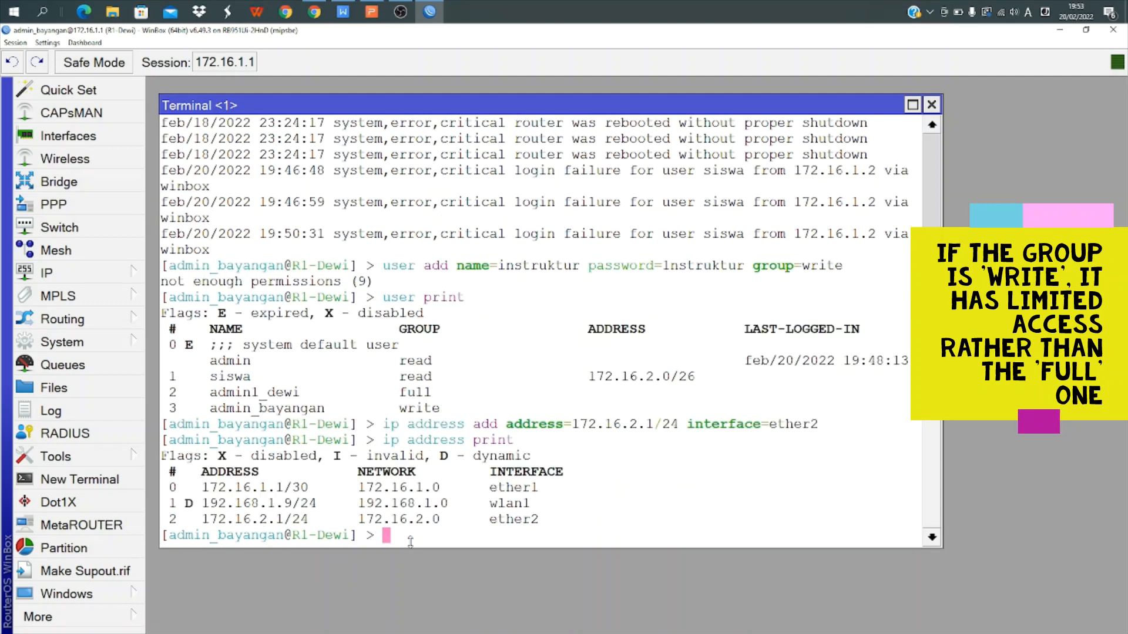